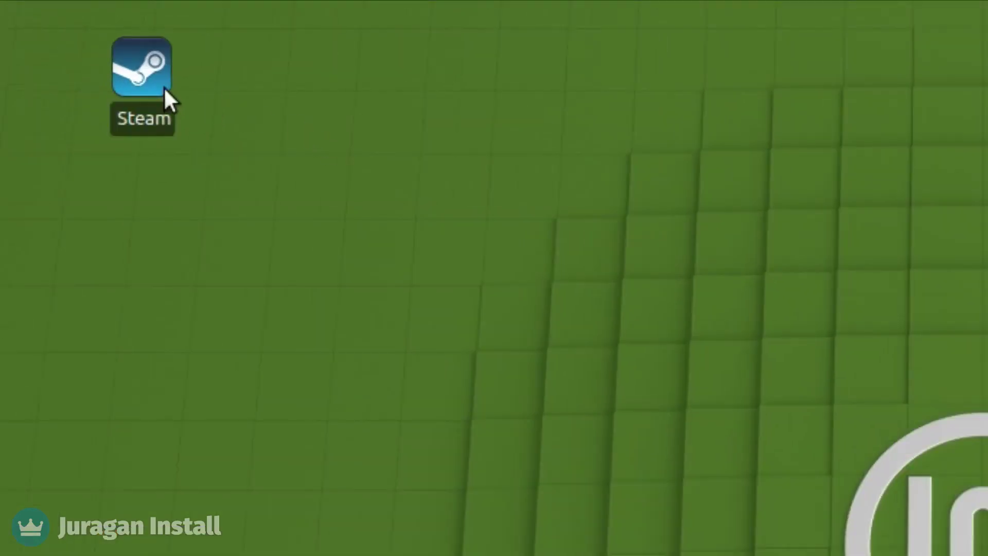
Launch the Steam client from its desktop shortcut.
double_click(161, 87)
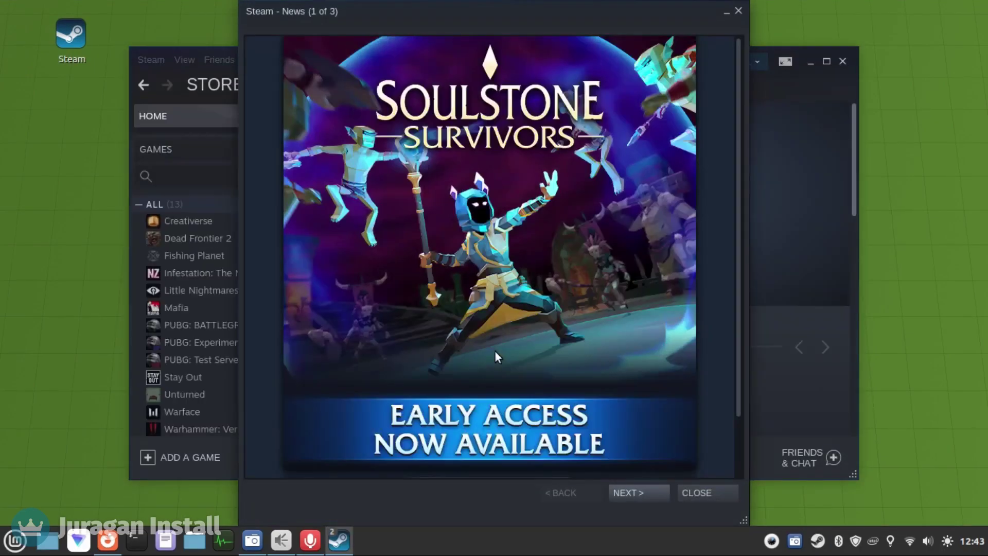
Close the Steam News pop-up, browse several library games, and open Creativerse's page.
click(729, 489)
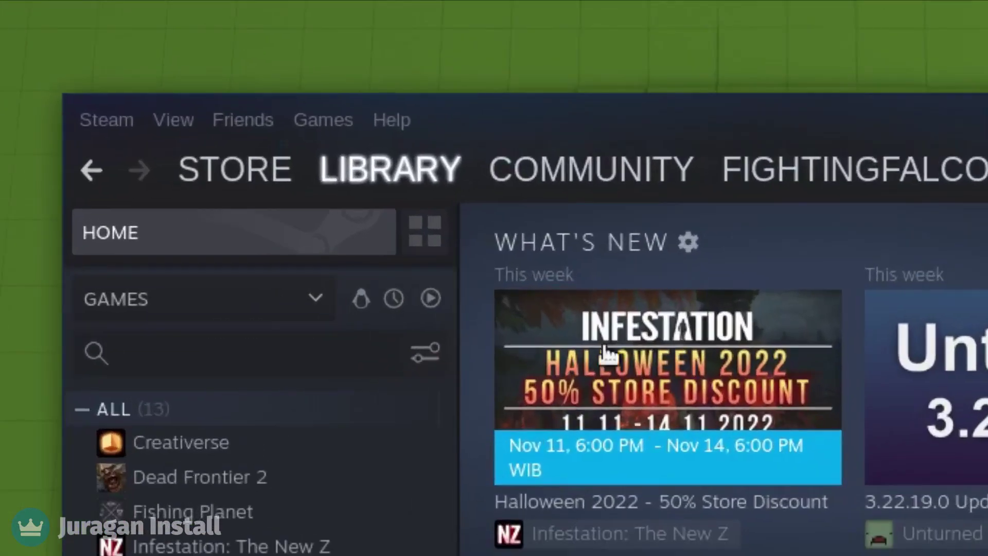
mouse_move(454, 172)
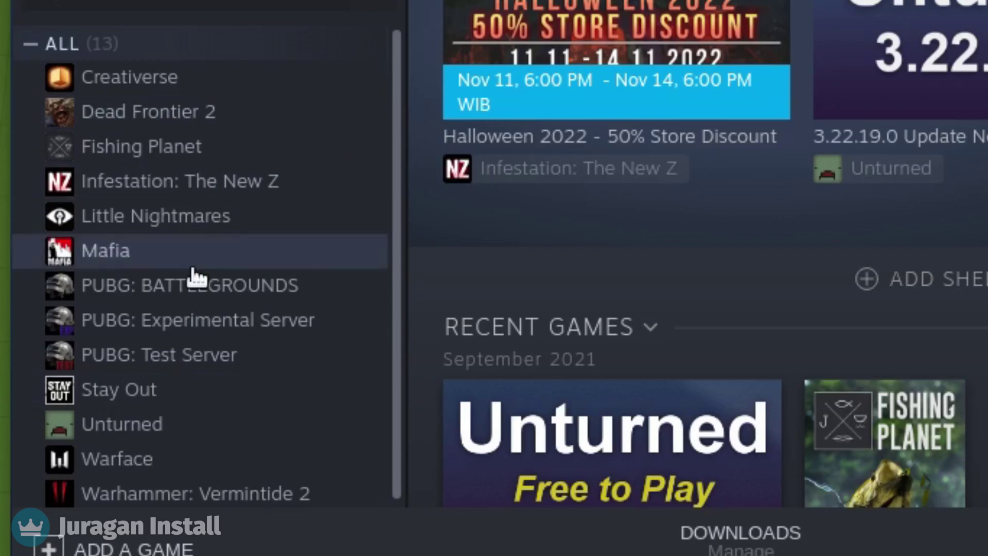
click(280, 190)
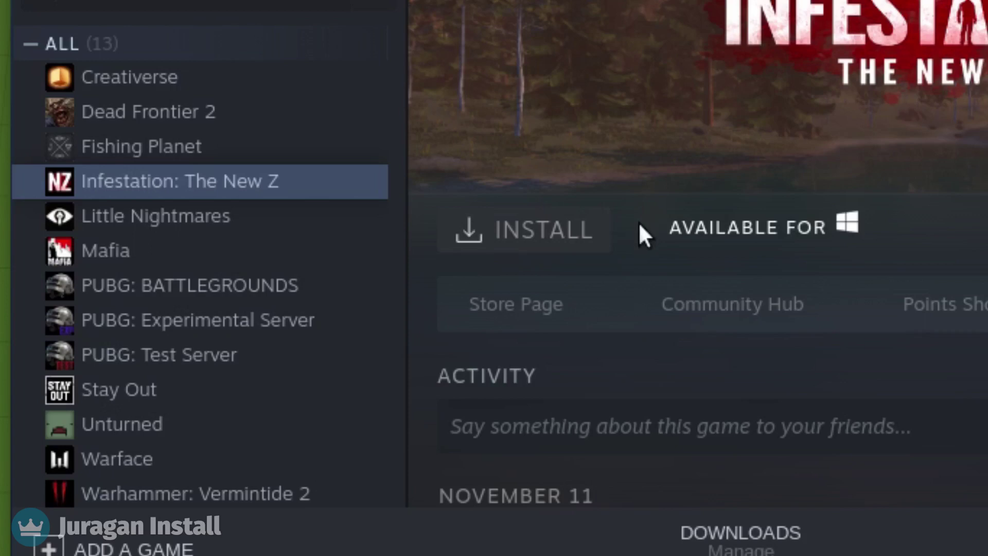
click(249, 213)
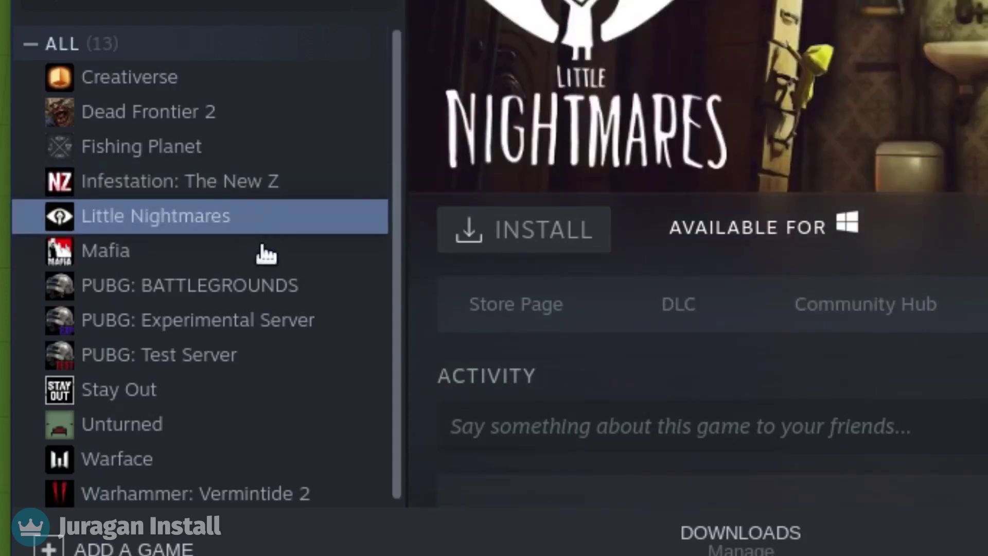
click(263, 252)
click(266, 290)
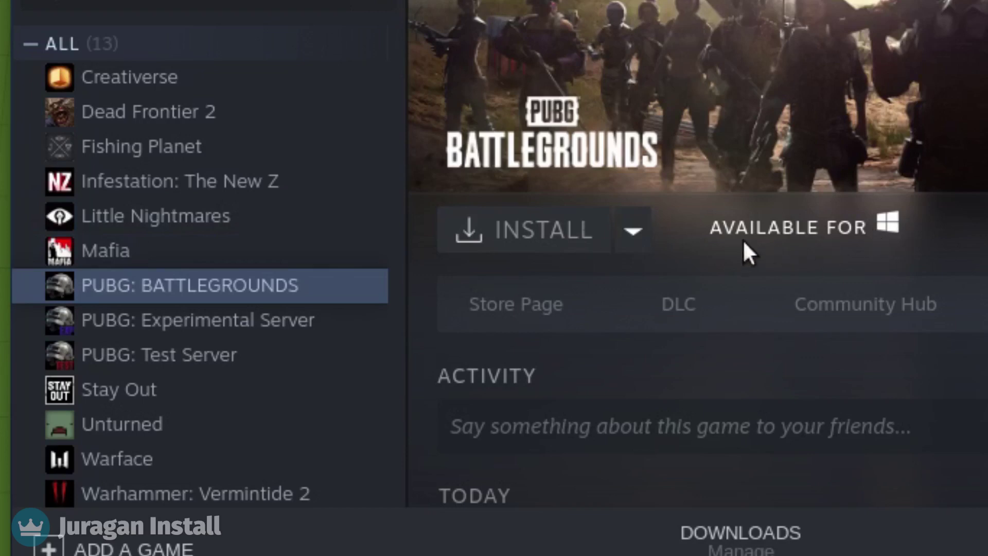
click(185, 82)
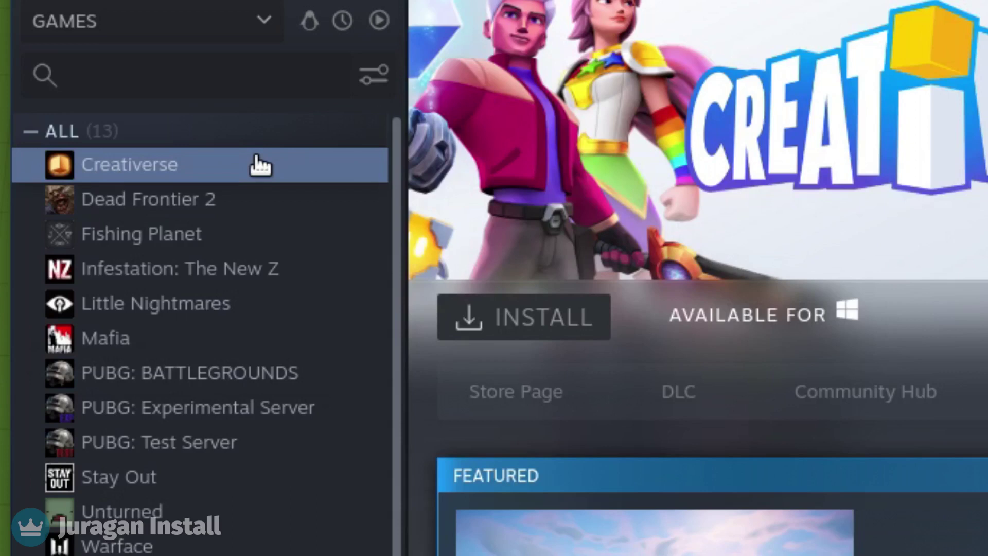
Force Creativerse to use Proton Experimental in its Compatibility properties.
right_click(256, 157)
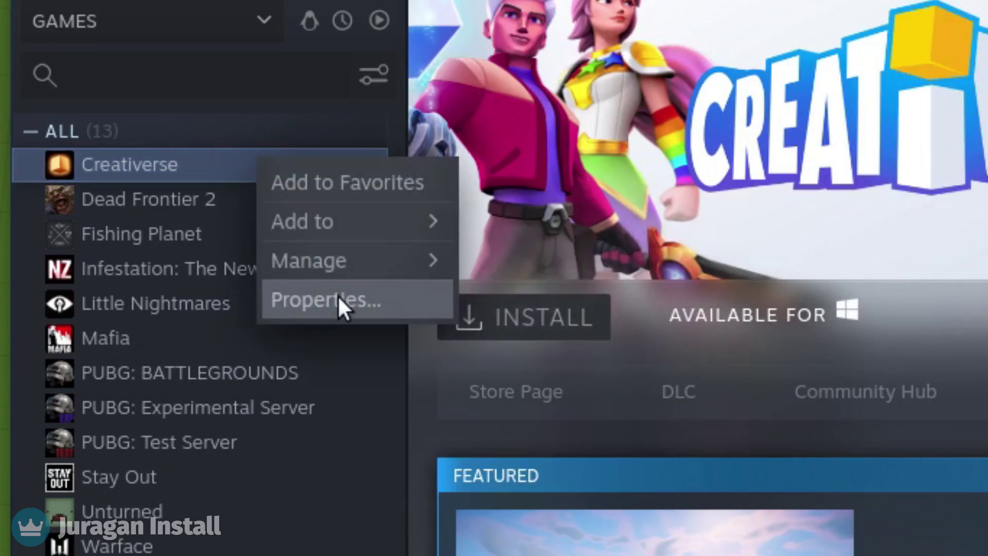
click(411, 304)
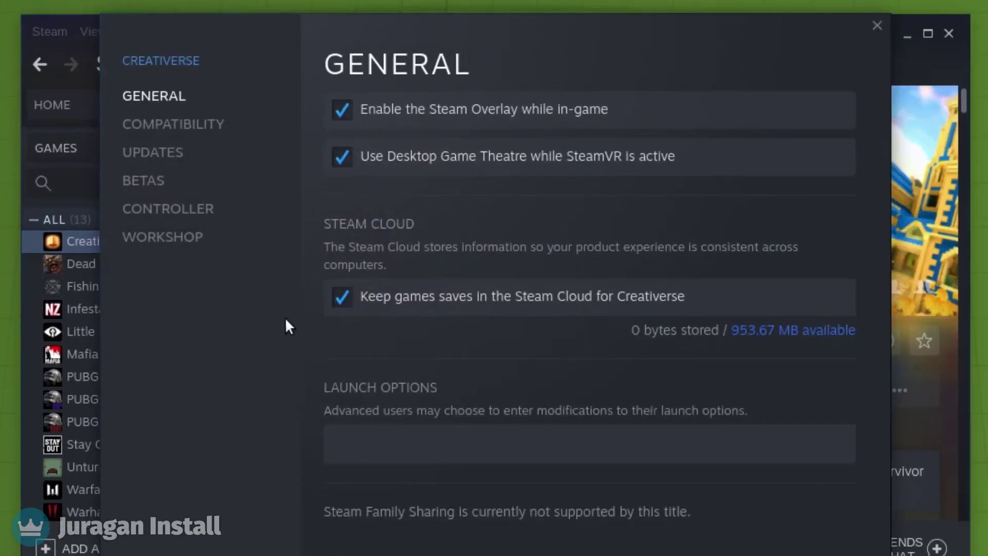
click(214, 129)
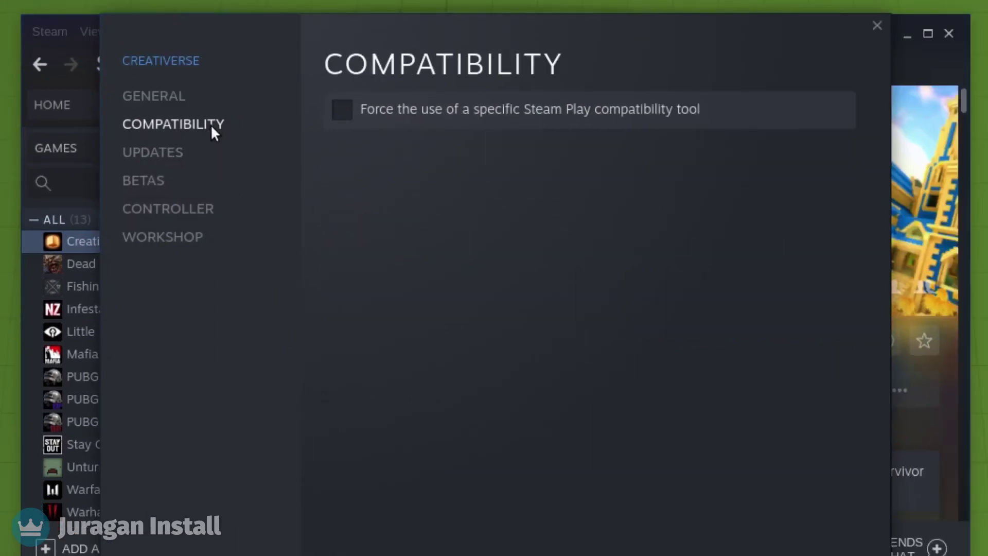
click(350, 124)
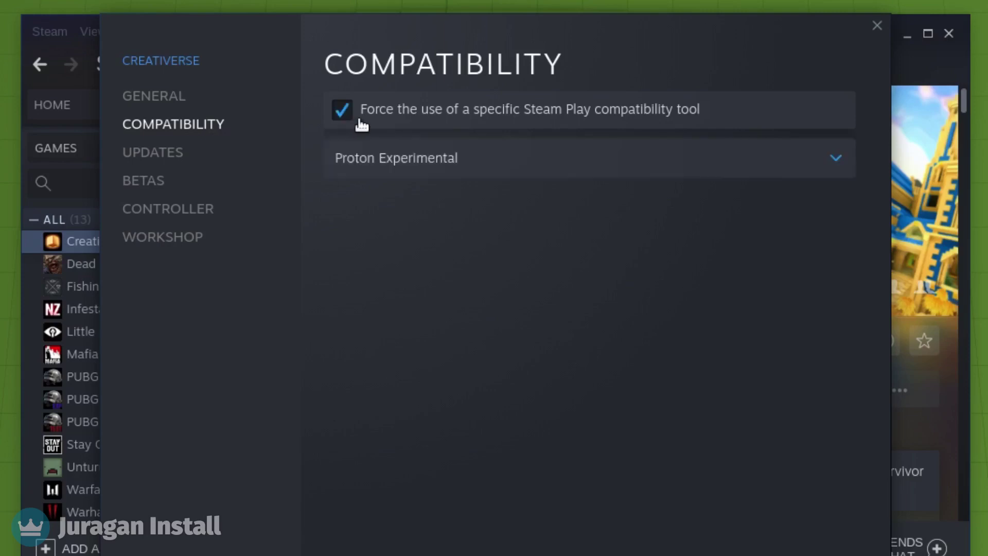
click(520, 155)
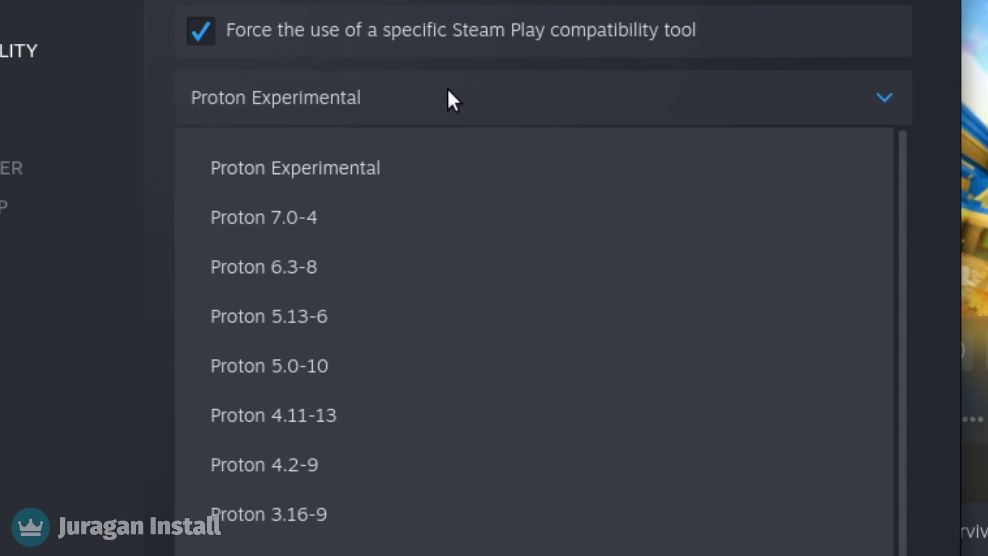
click(391, 150)
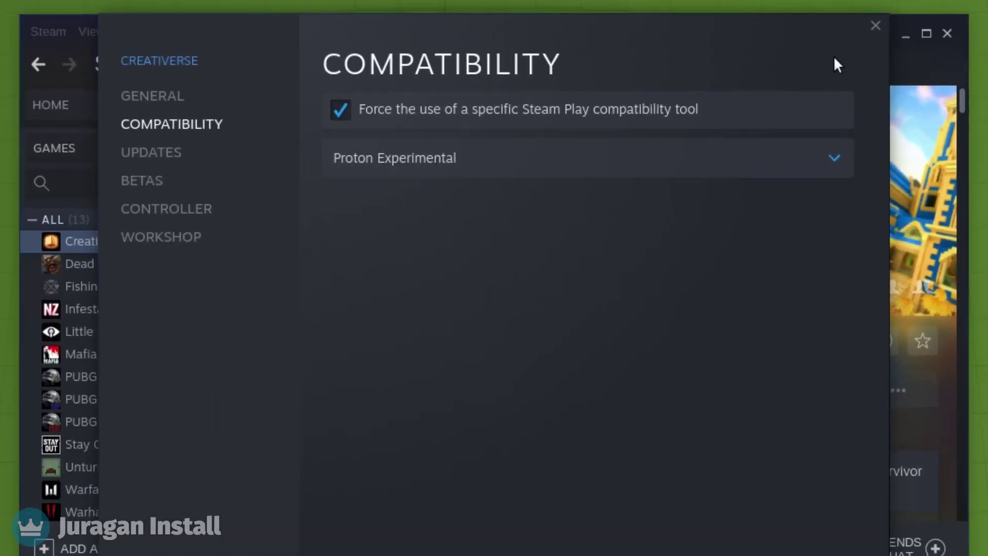
click(876, 25)
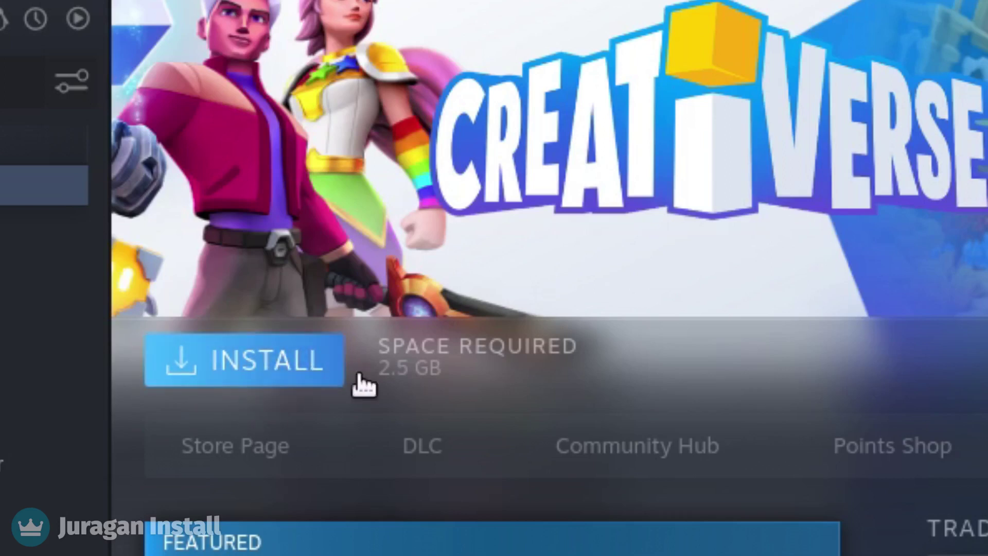
Install Creativerse, accepting its licence agreement to start the download.
click(262, 378)
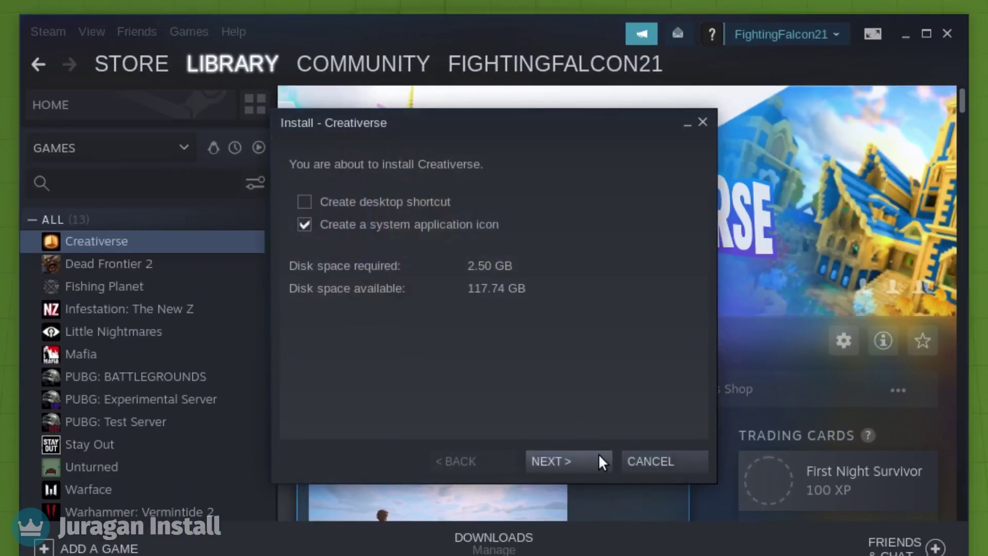
click(598, 455)
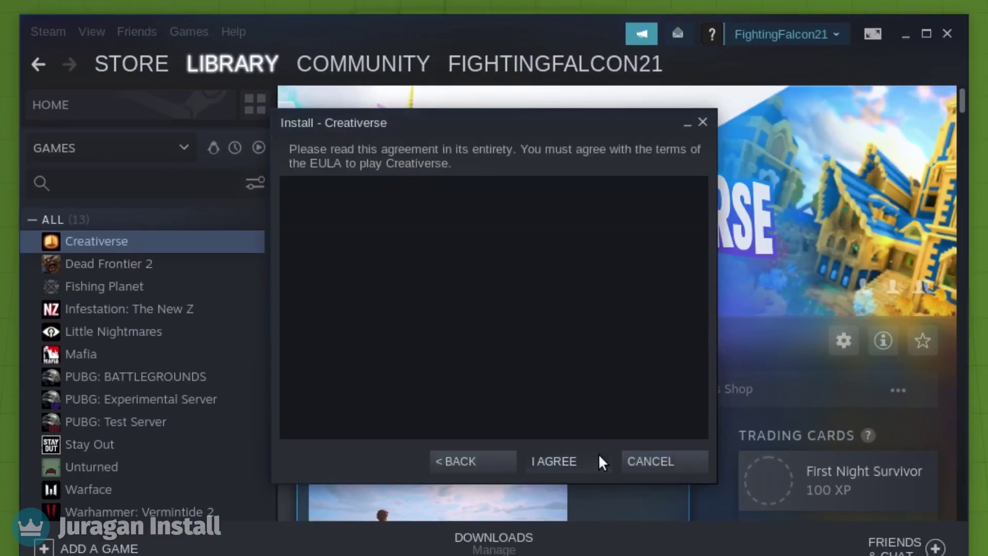
click(599, 456)
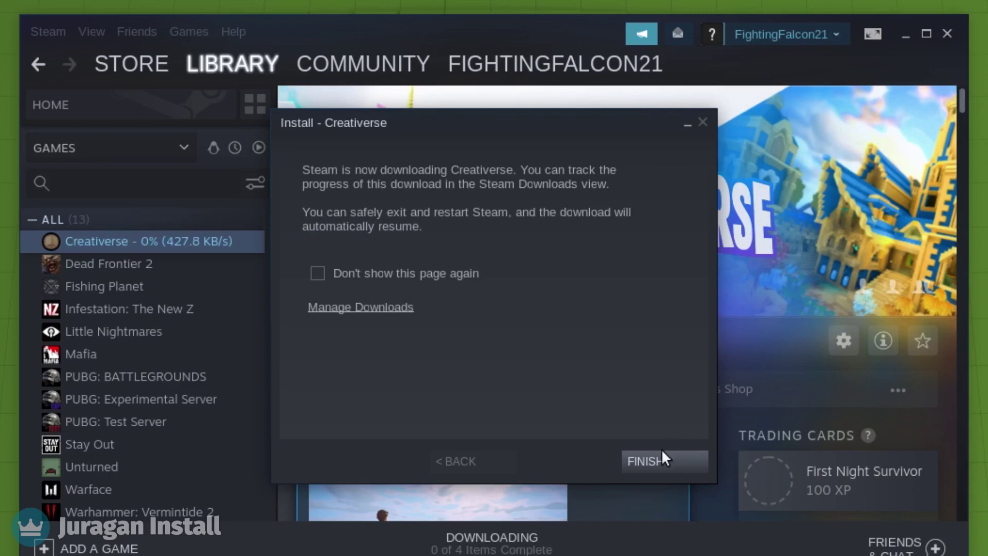
click(662, 456)
Check the Downloads page until Creativerse (927.6 MB) appears among completed downloads.
click(509, 547)
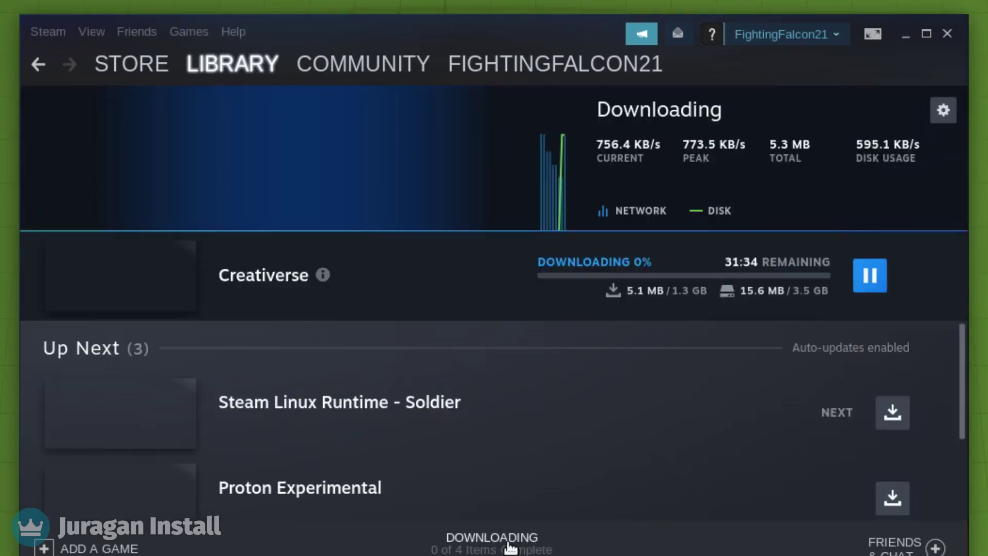
drag(538, 415, 489, 273)
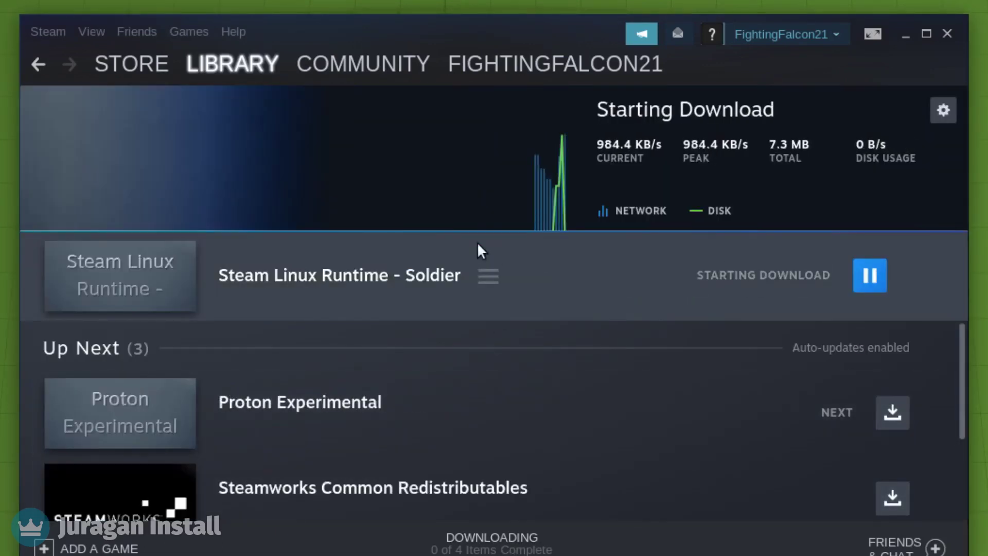
scroll(517, 402, down, 2)
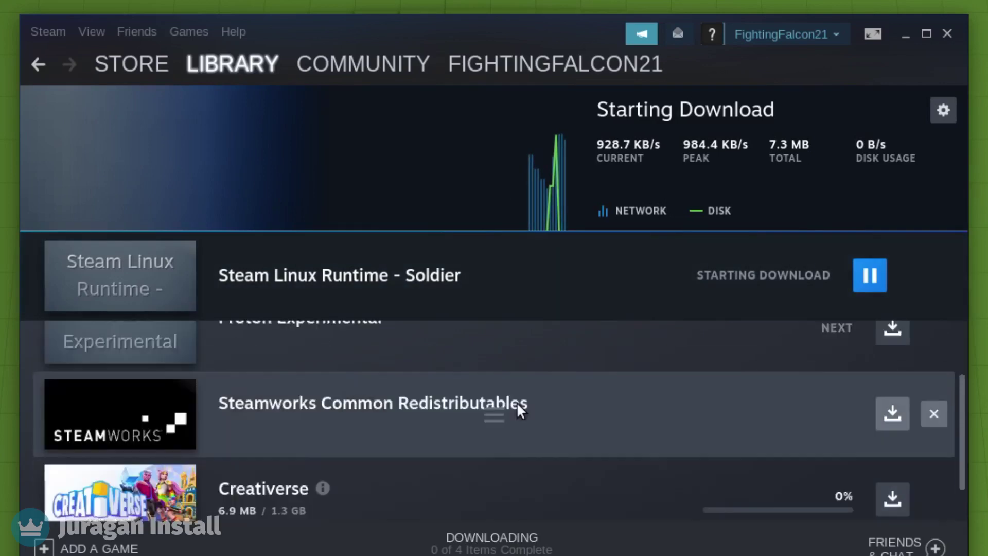
scroll(526, 413, up, 2)
scroll(542, 426, down, 3)
mouse_move(483, 477)
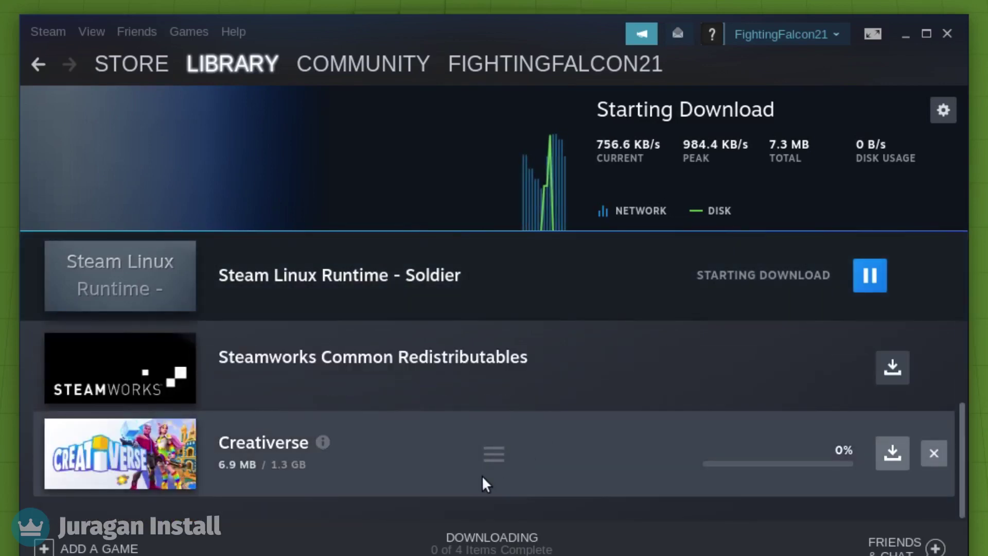
scroll(595, 455, up, 3)
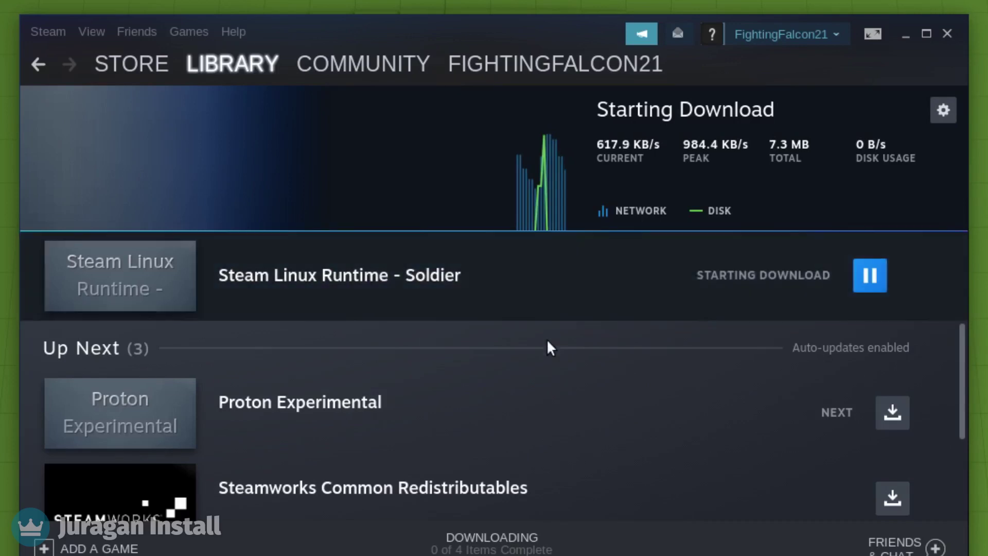
mouse_move(400, 293)
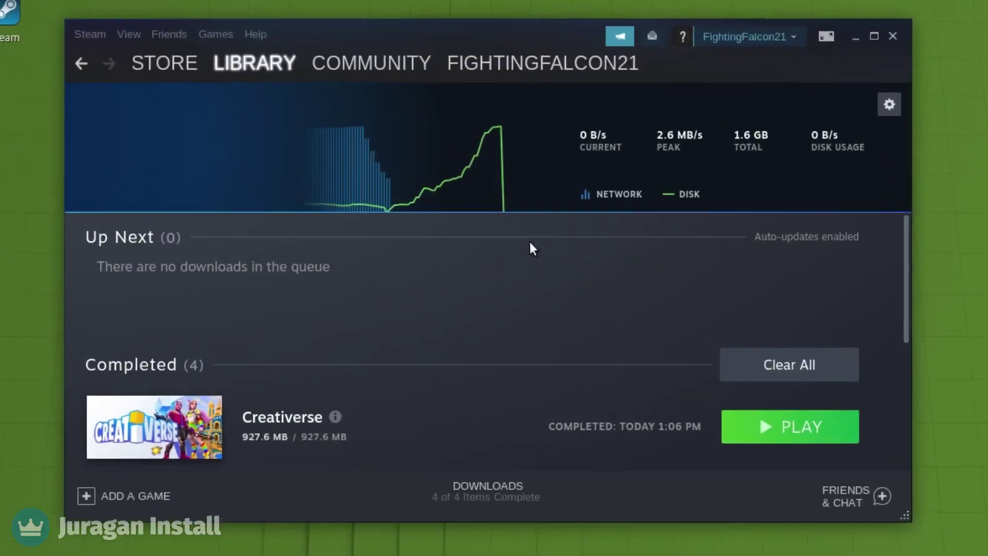
scroll(529, 247, down, 3)
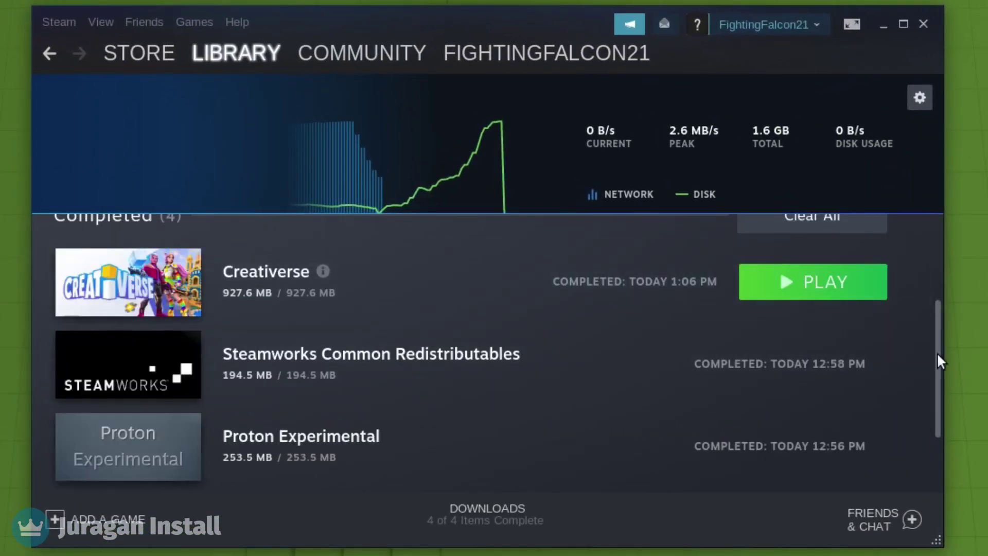
drag(936, 352, 940, 329)
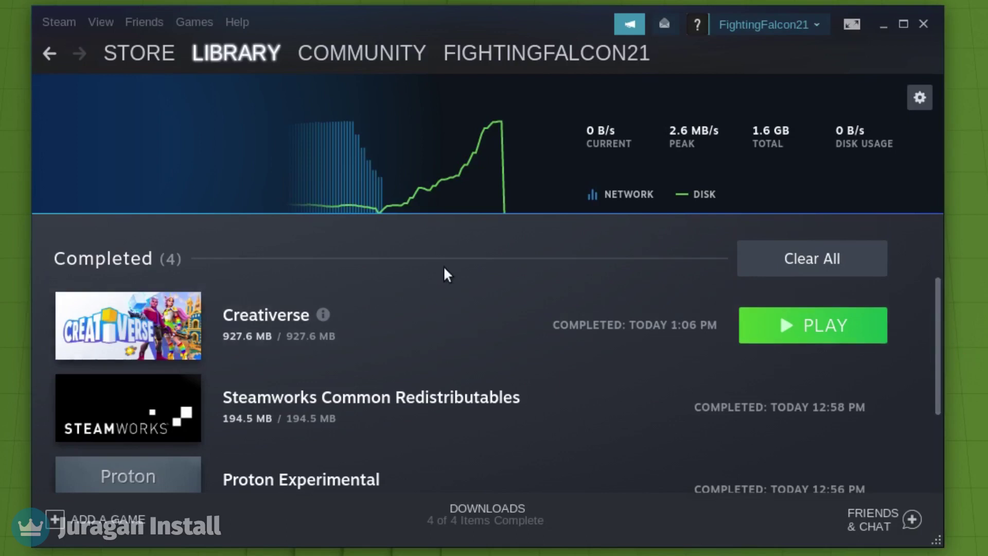
scroll(789, 451, up, 3)
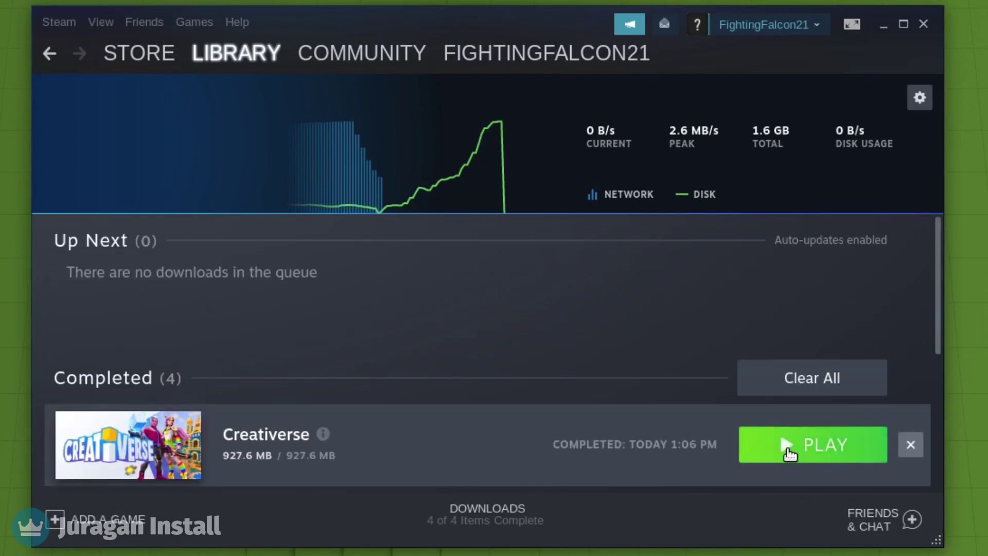
Launch Creativerse and try to join your own world from My Worlds.
click(789, 446)
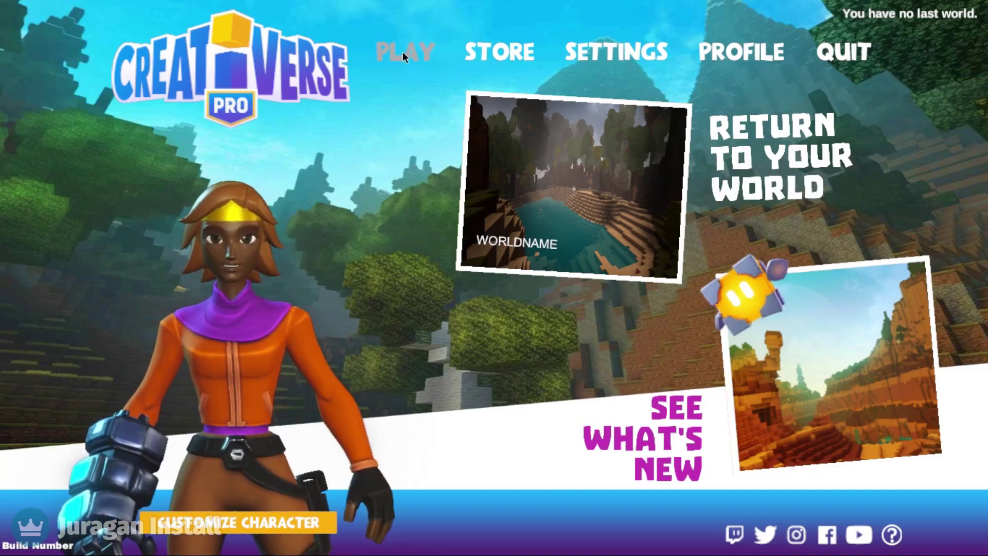
click(403, 52)
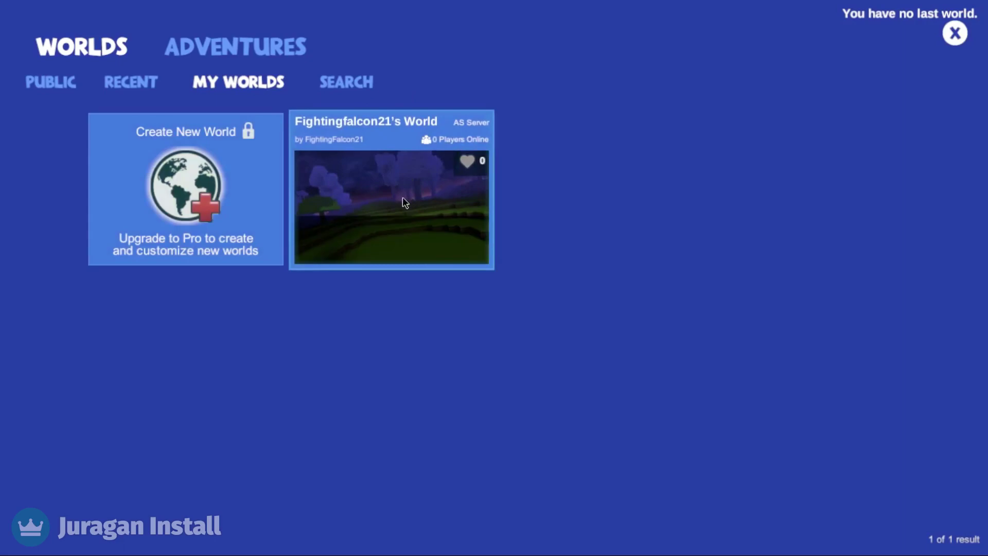
click(403, 201)
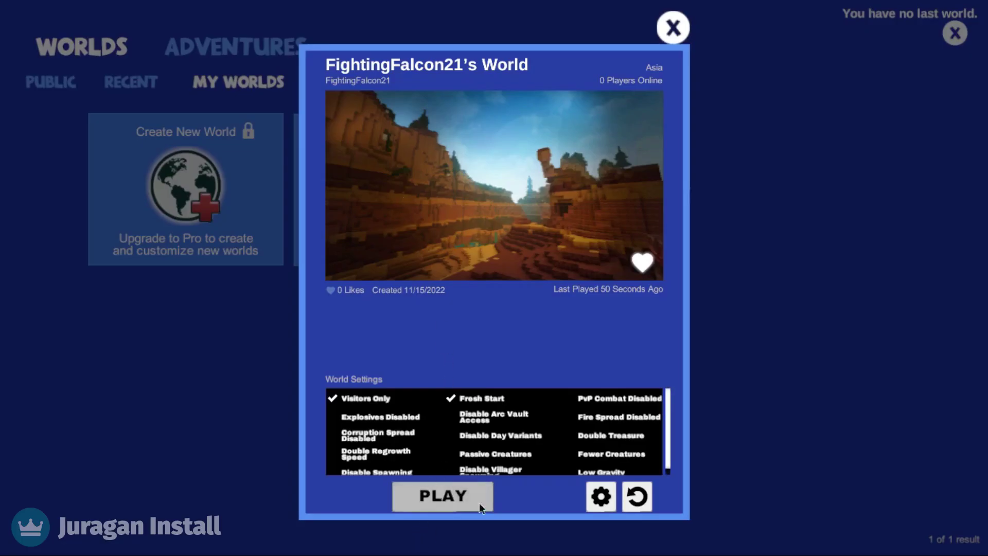
click(453, 497)
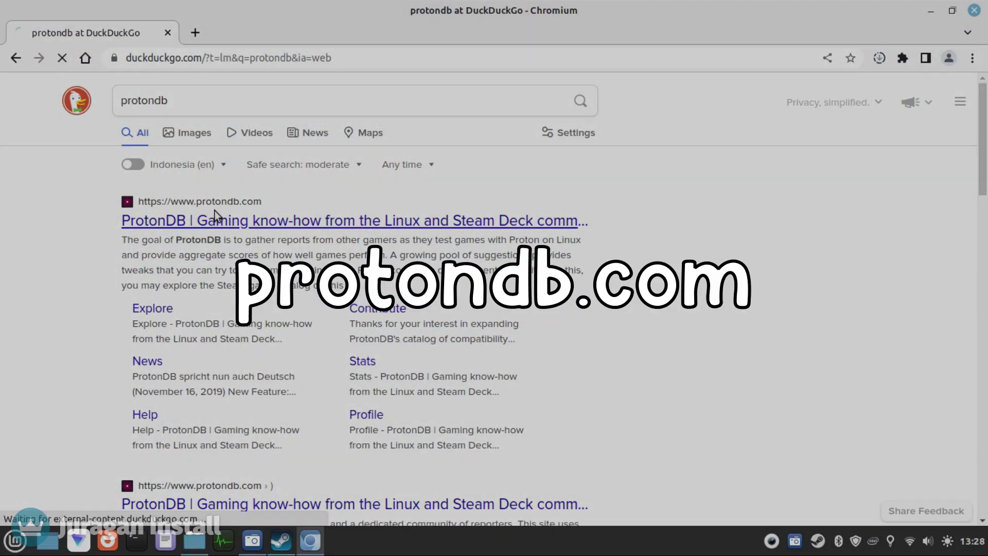
On ProtonDB, see Creativerse rated Gold, then search pubg and open PUBG: BATTLEGROUNDS.
click(214, 211)
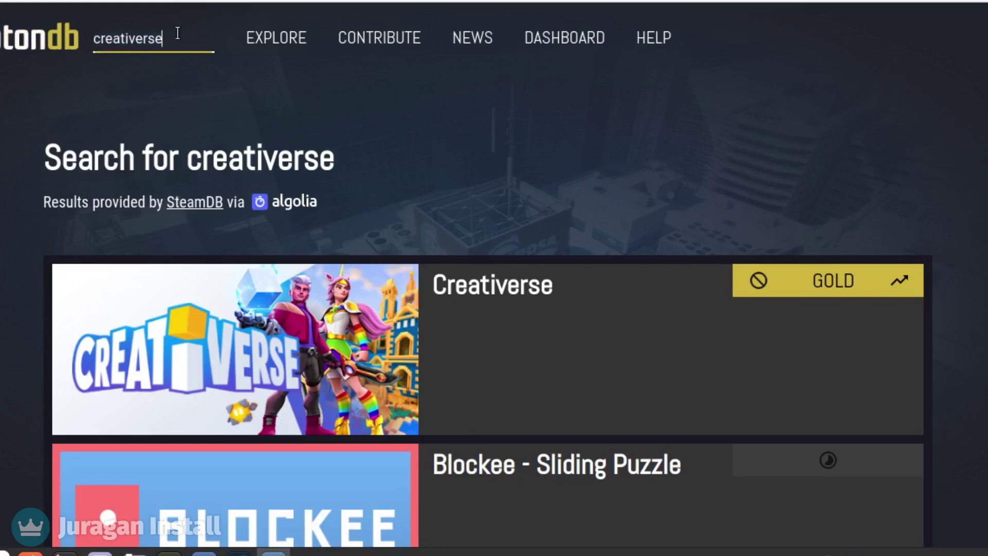
key(ctrl+a)
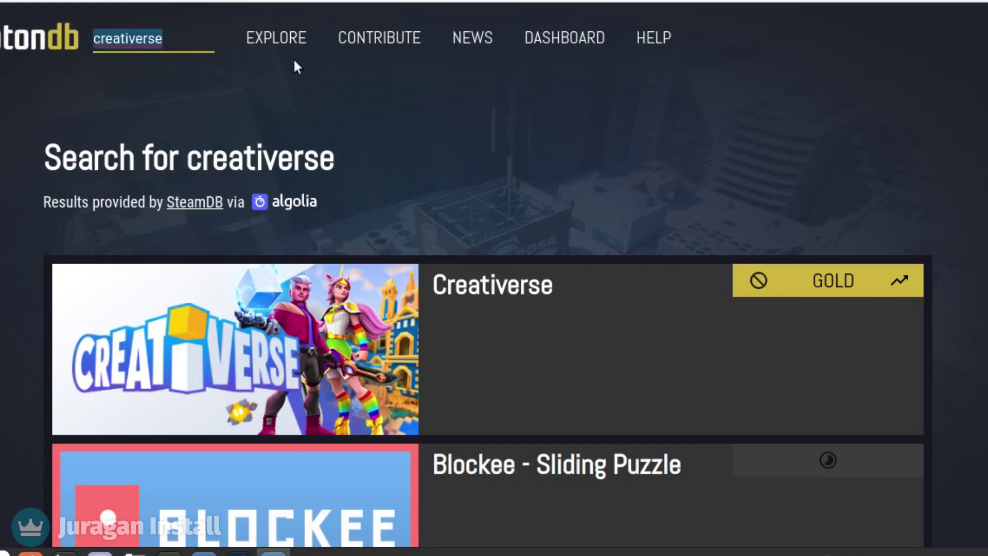
text(pubg)
key(Return)
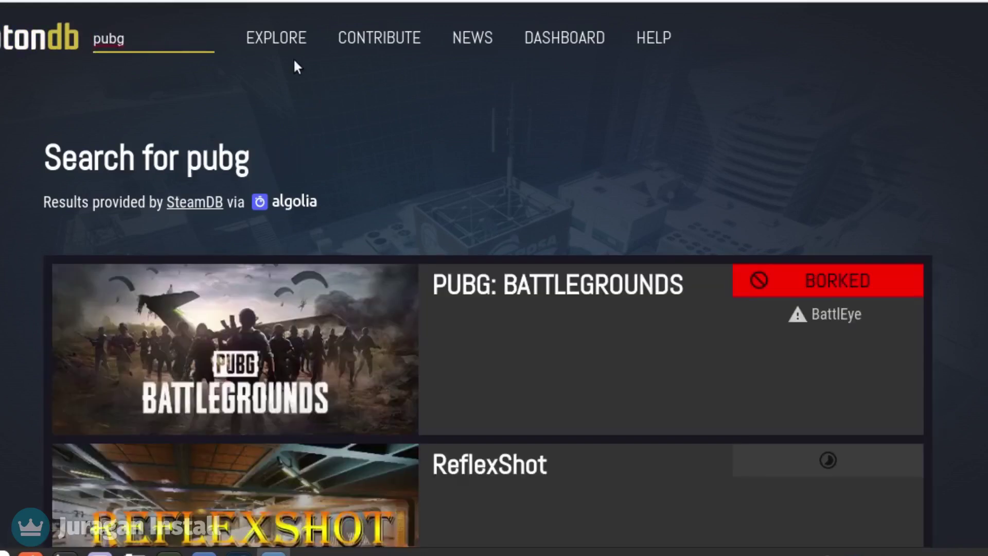
click(195, 357)
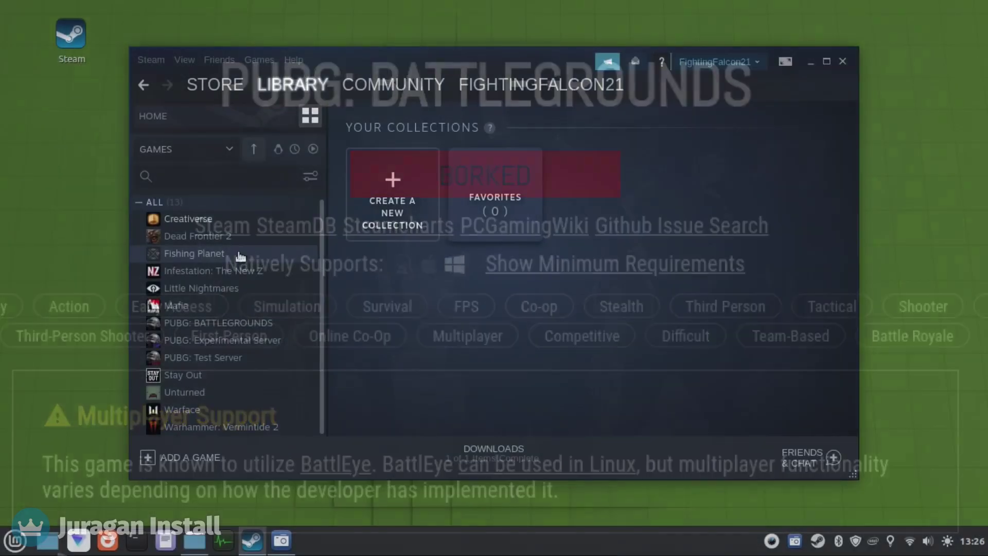
View the Fishing Planet page, then the Mafia page in the Steam library.
click(240, 257)
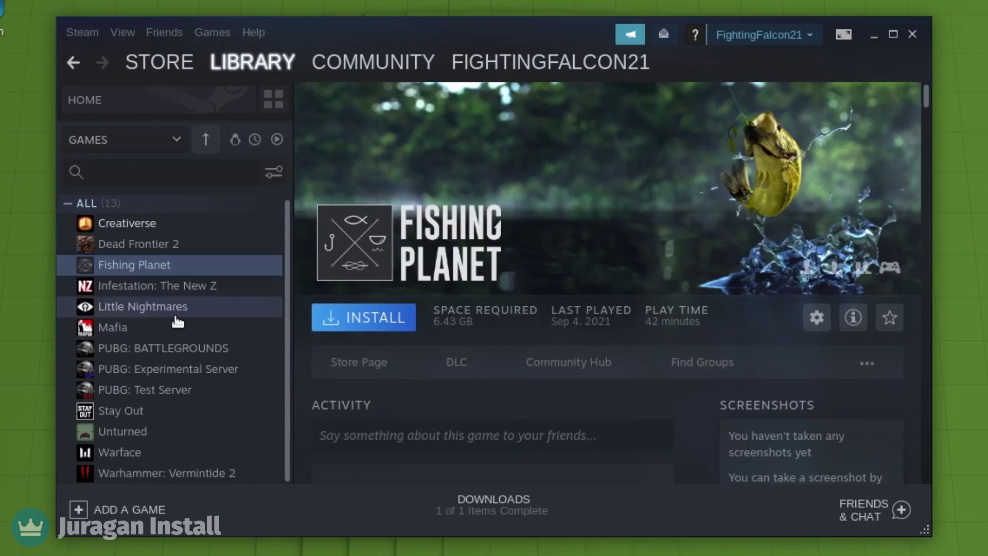
click(177, 326)
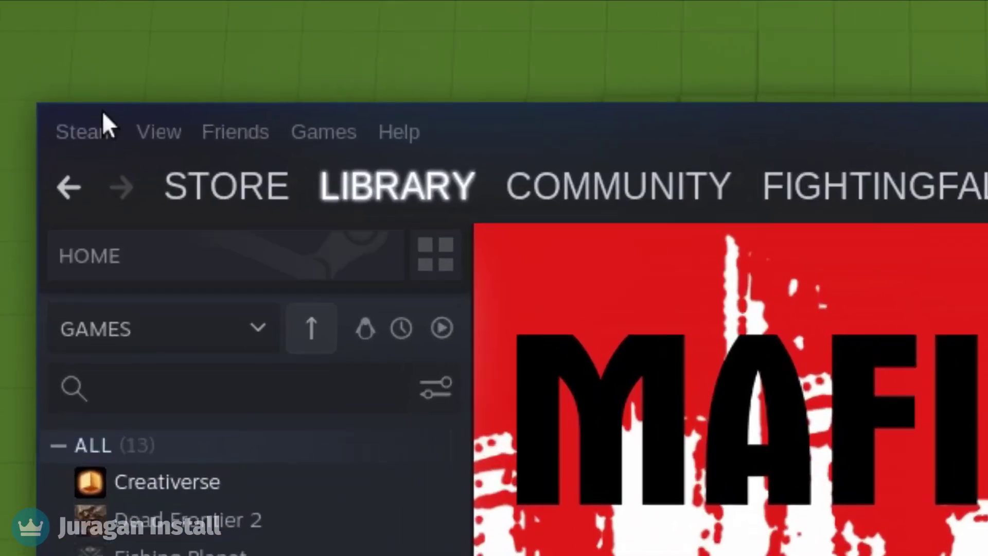
Enable Steam Play for all other titles with Proton Experimental and restart Steam.
click(82, 32)
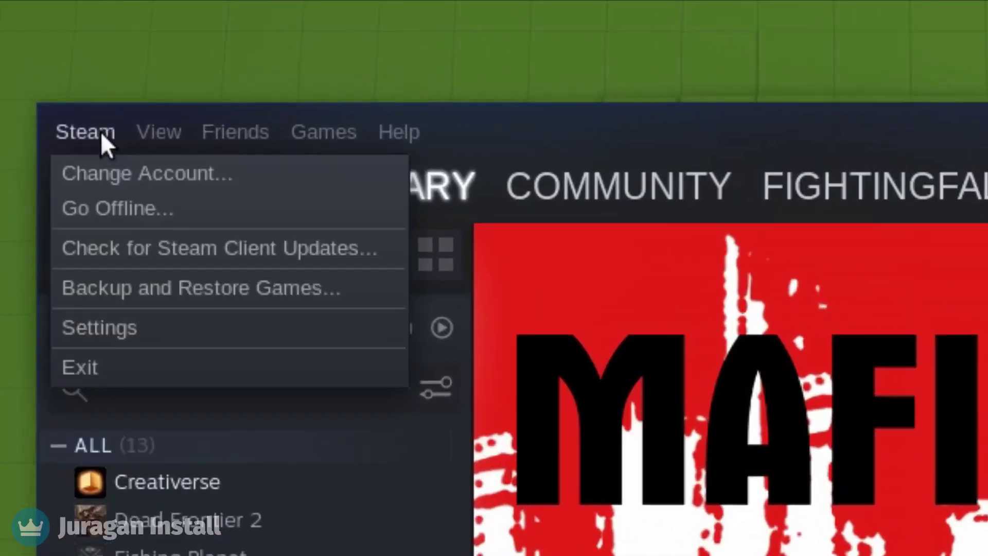
click(127, 324)
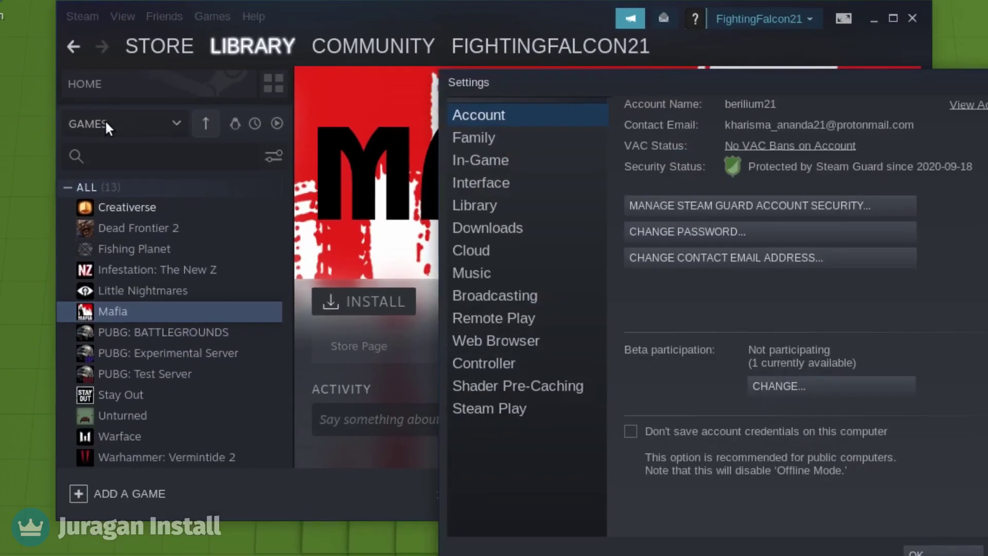
drag(498, 79, 264, 1)
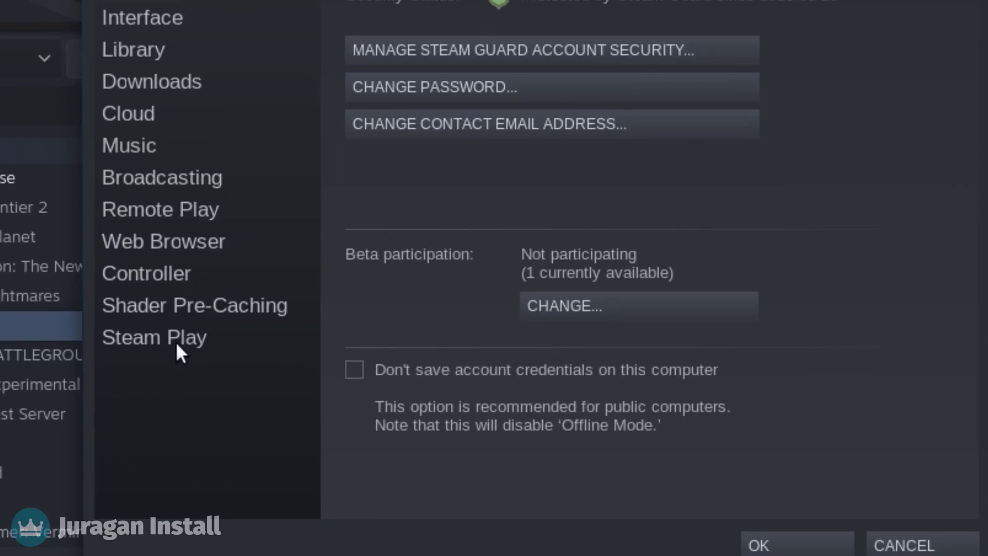
click(176, 344)
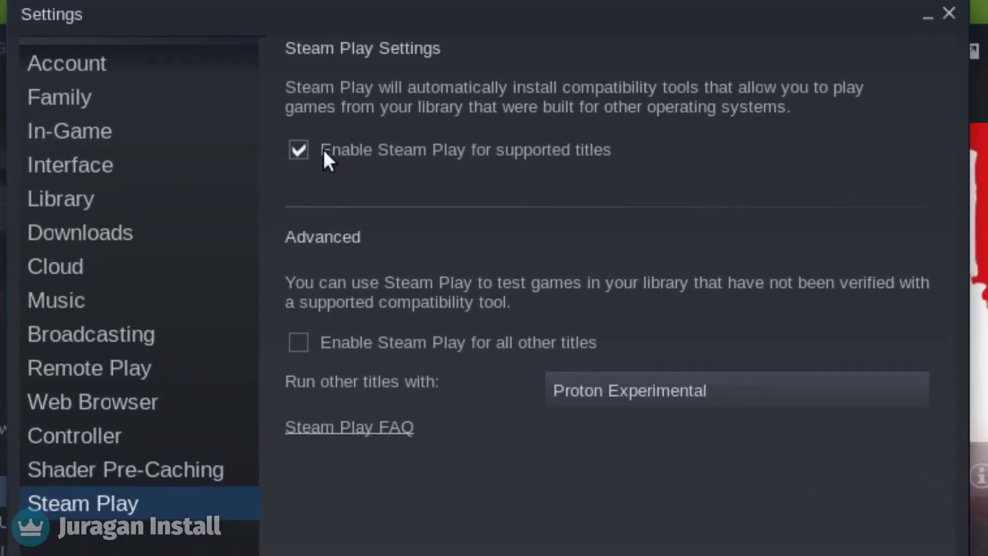
click(300, 342)
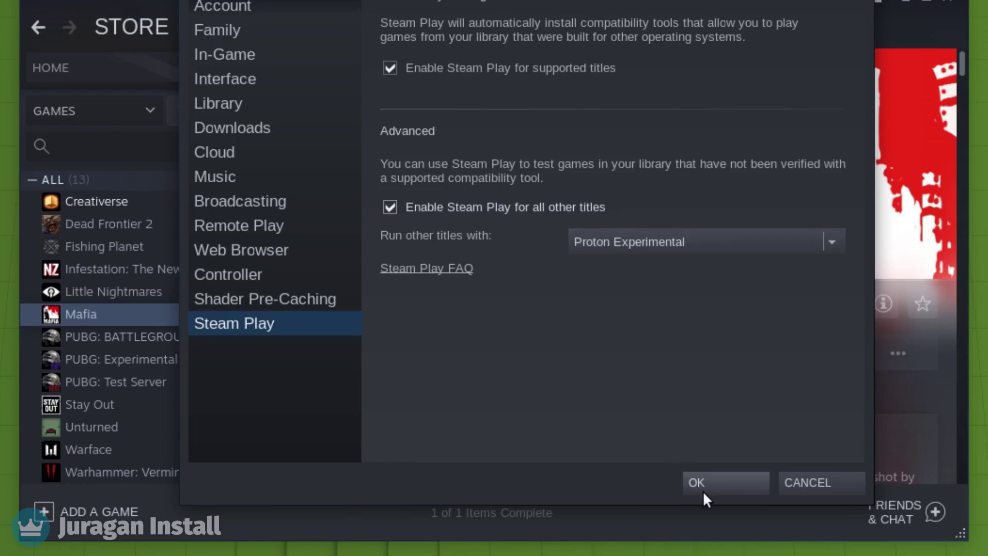
click(711, 480)
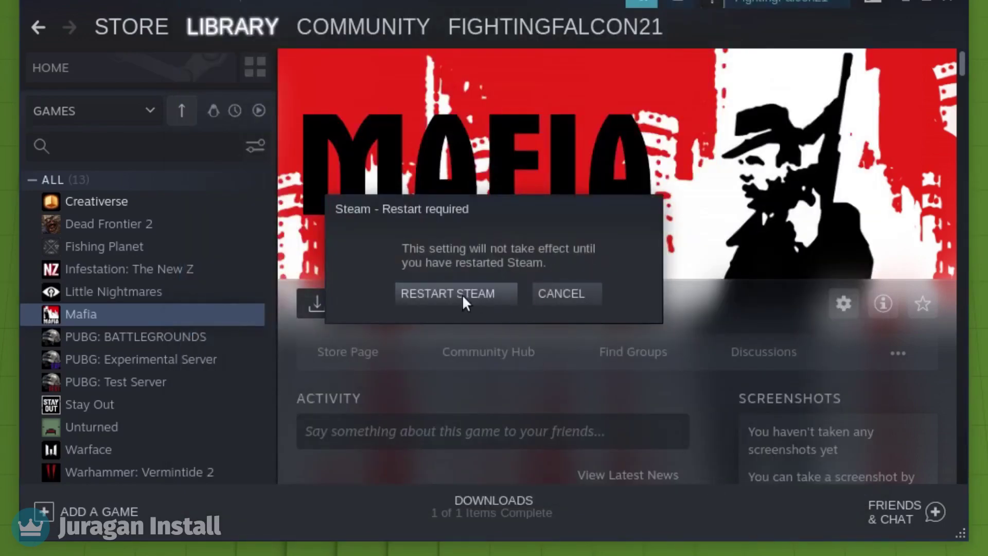
click(460, 293)
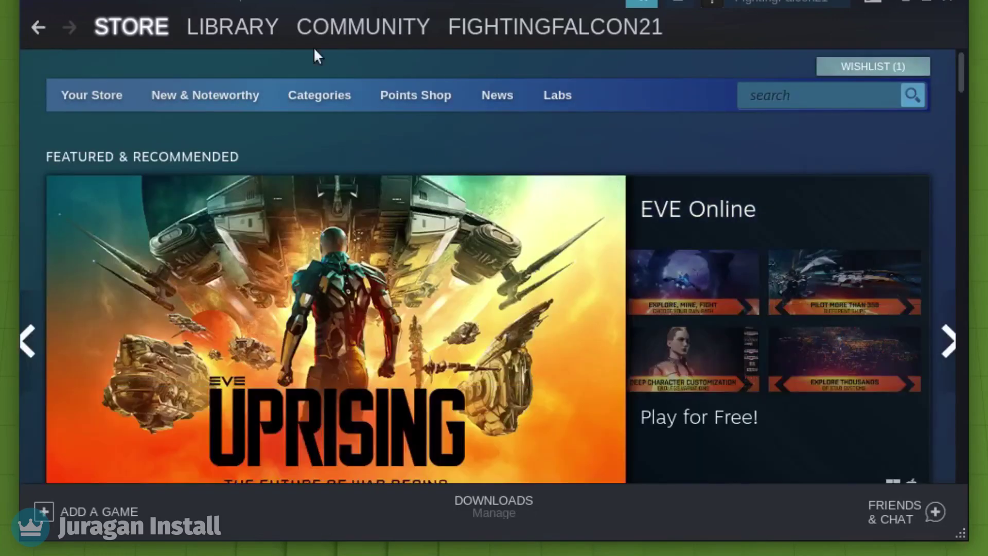
Open the Dead Frontier 2 page in the Steam library.
mouse_move(246, 41)
click(239, 71)
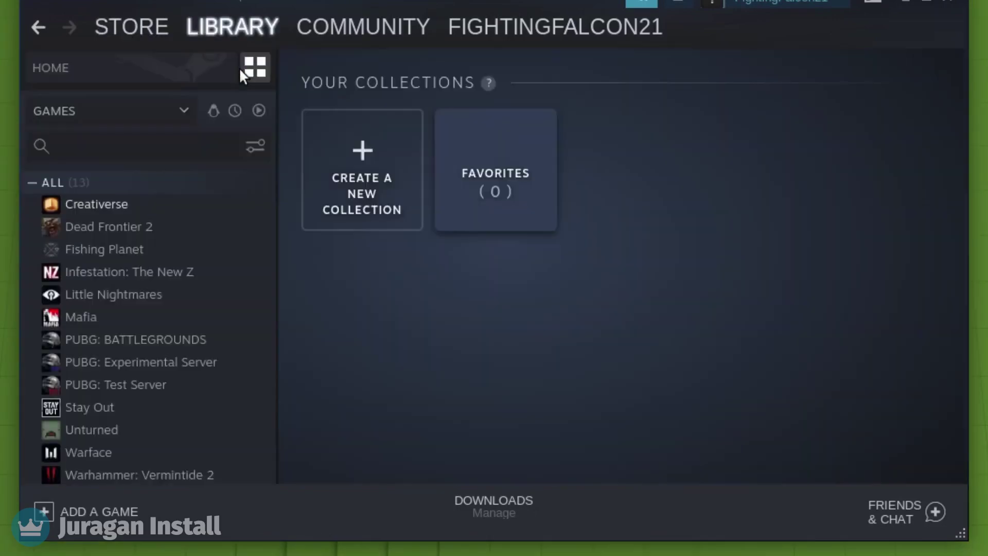
click(158, 226)
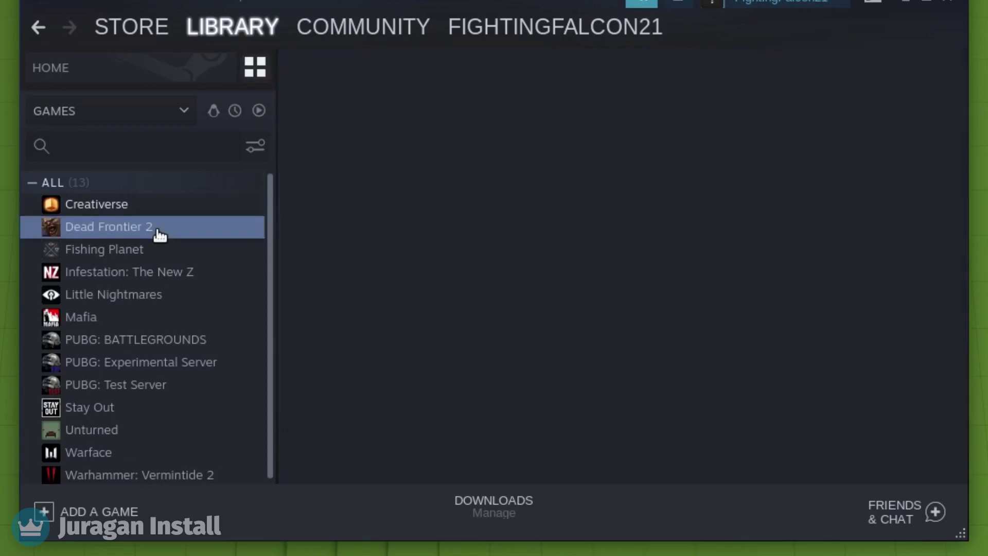